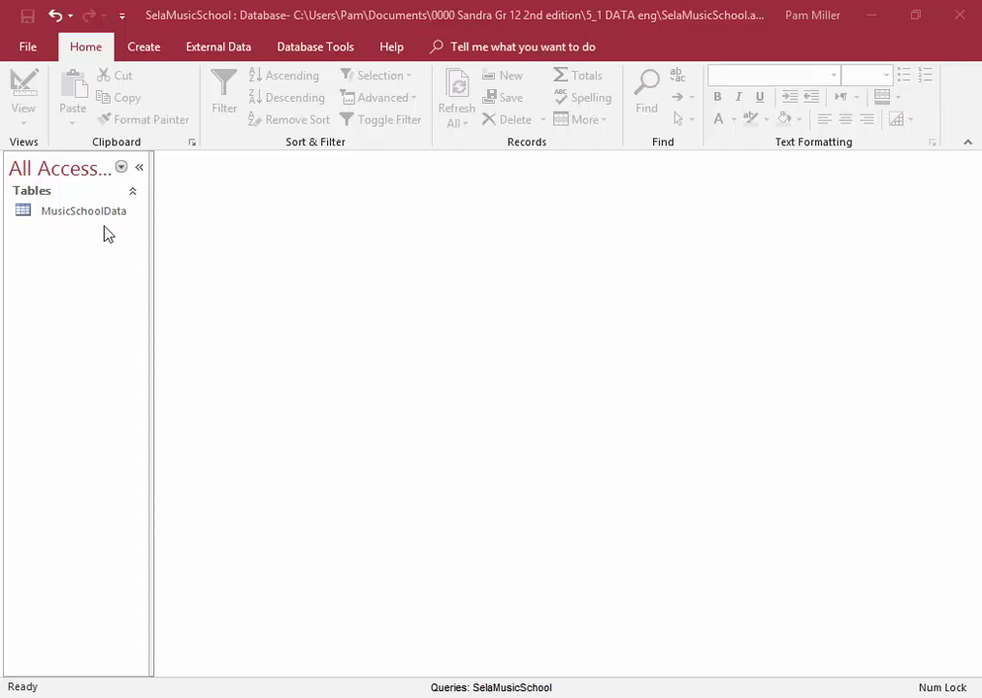
Start a new design-view query on the MusicSchoolData table.
left_click(143, 51)
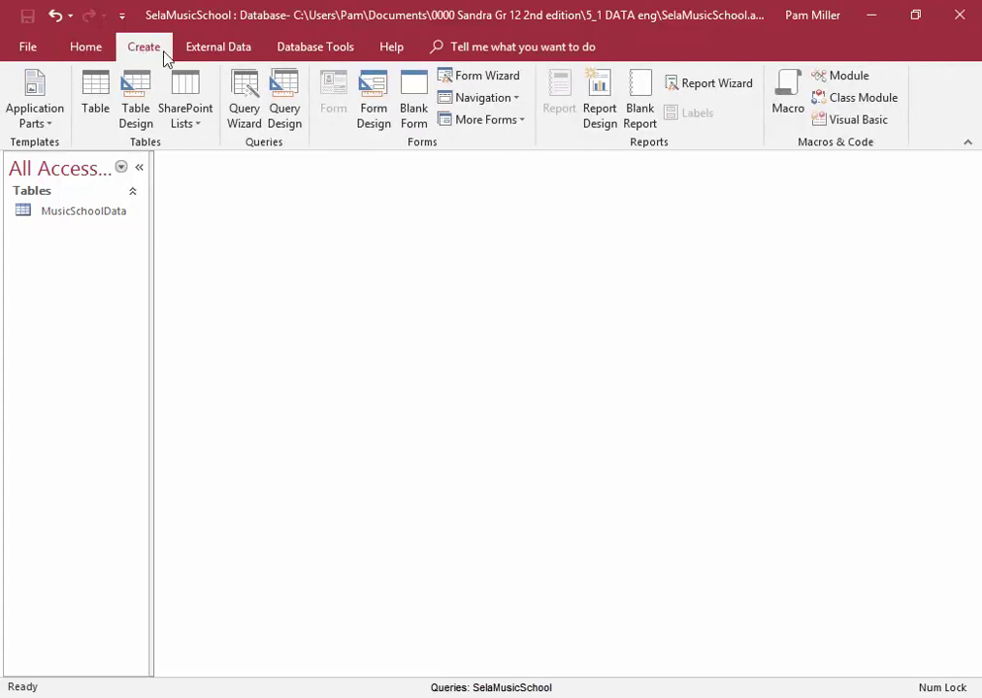
left_click(282, 114)
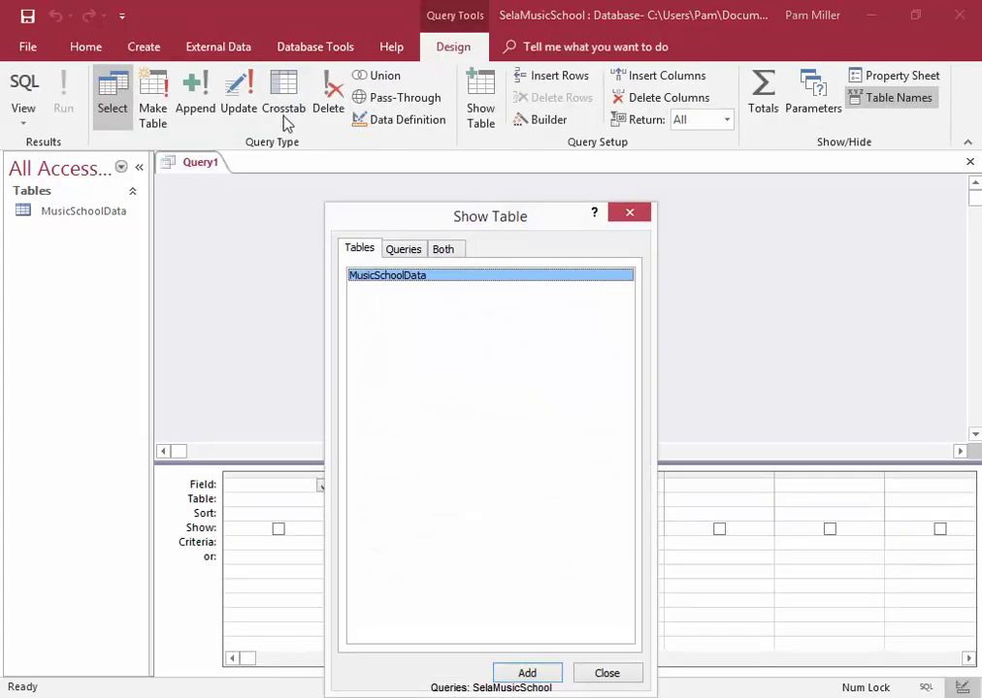
left_click(527, 673)
left_click(608, 673)
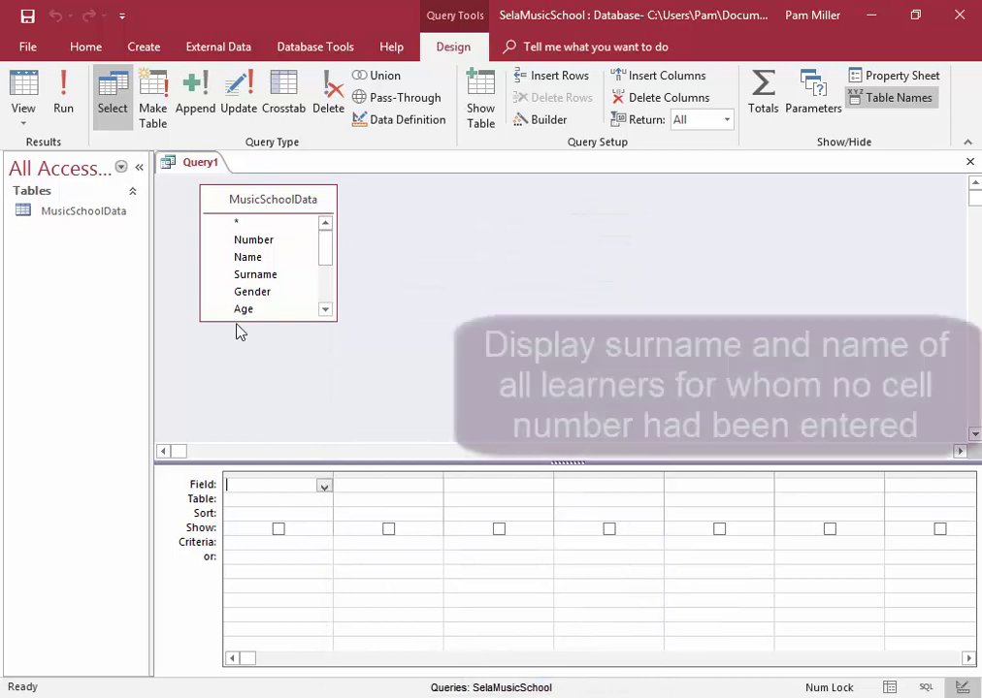
Add Surname, Name and CellNo to the grid and set CellNo's criteria to Is Null.
left_click(257, 276)
double_click(257, 277)
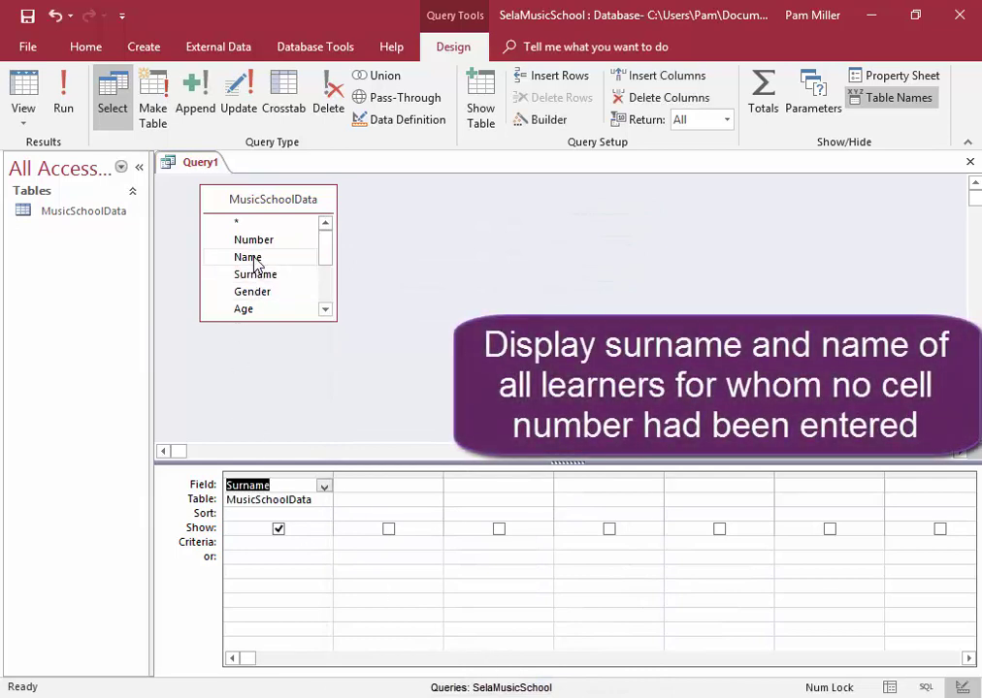
double_click(253, 259)
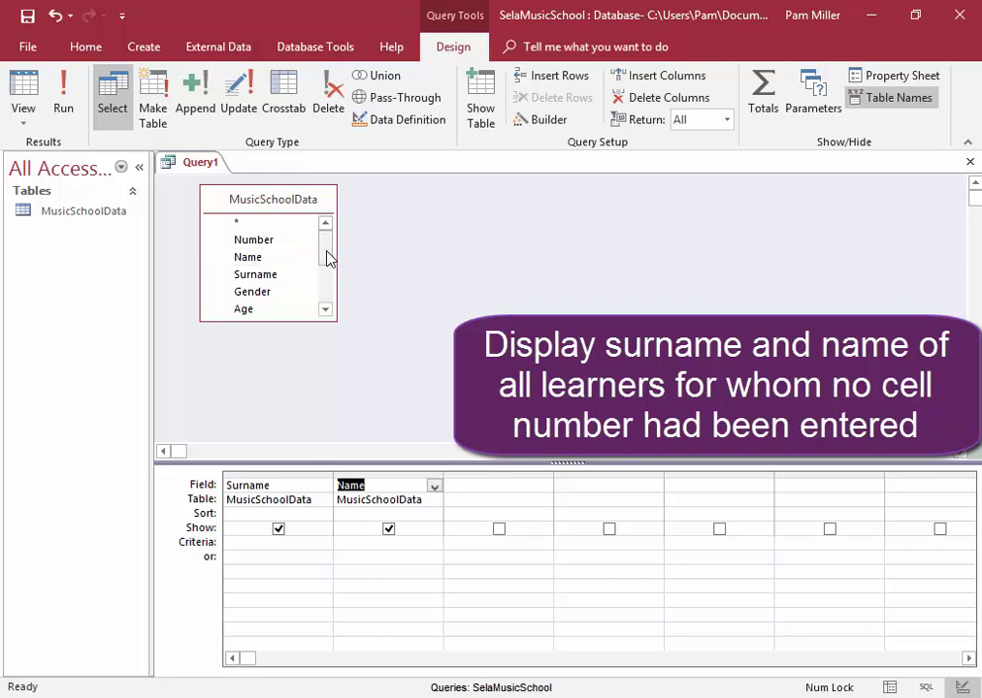
left_click_drag(328, 264, 324, 301)
left_click_drag(251, 309, 513, 603)
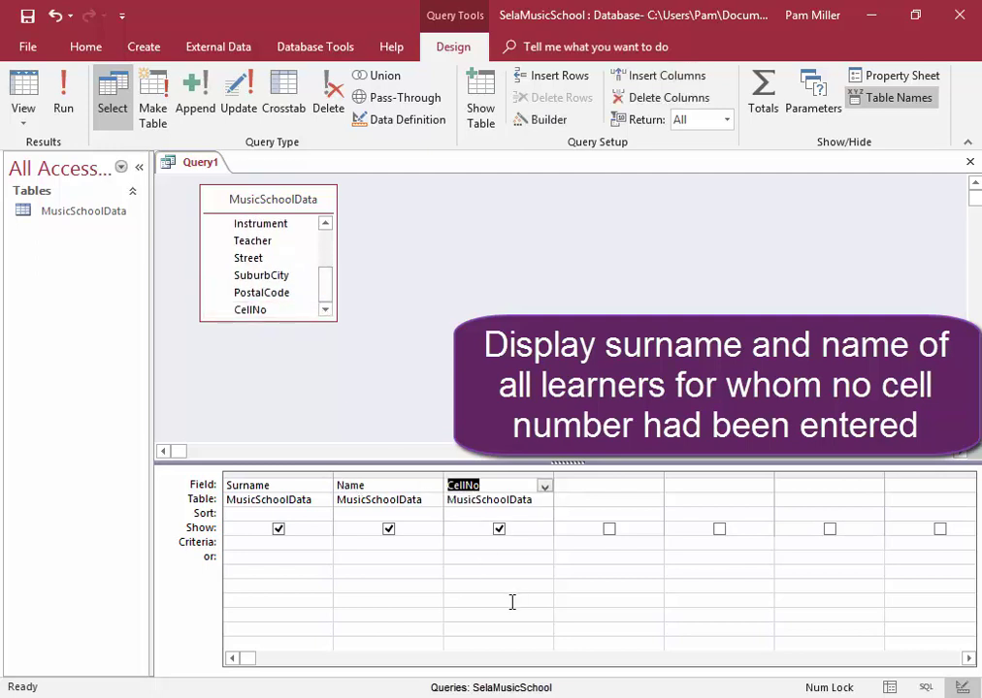
left_click(516, 545)
type("Is Null")
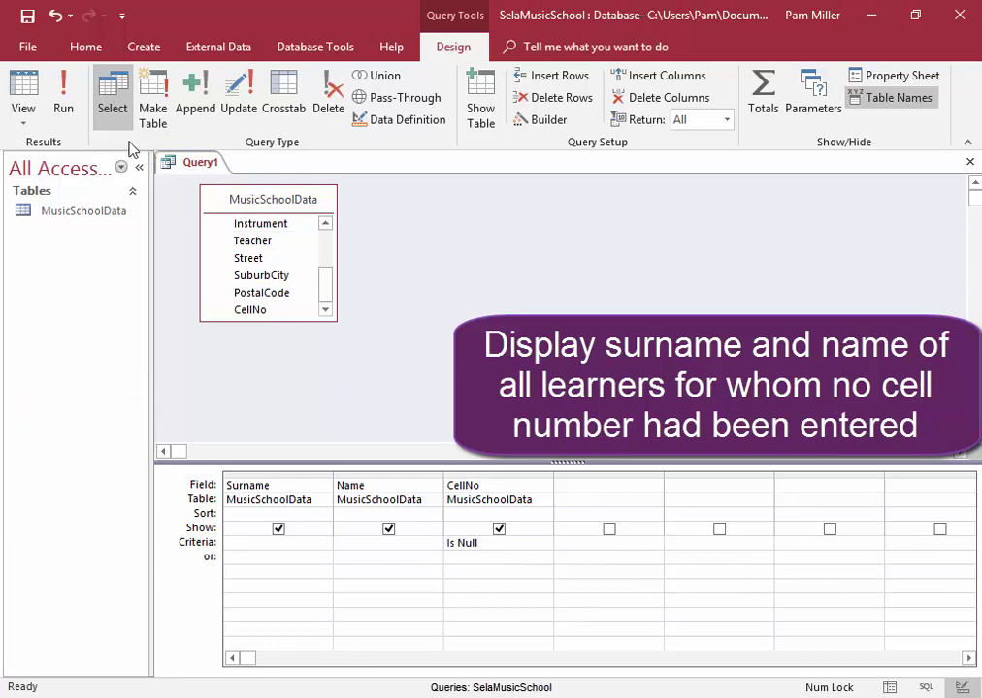
Run the query to check the five learners without cell numbers, then return to Design View.
left_click(75, 115)
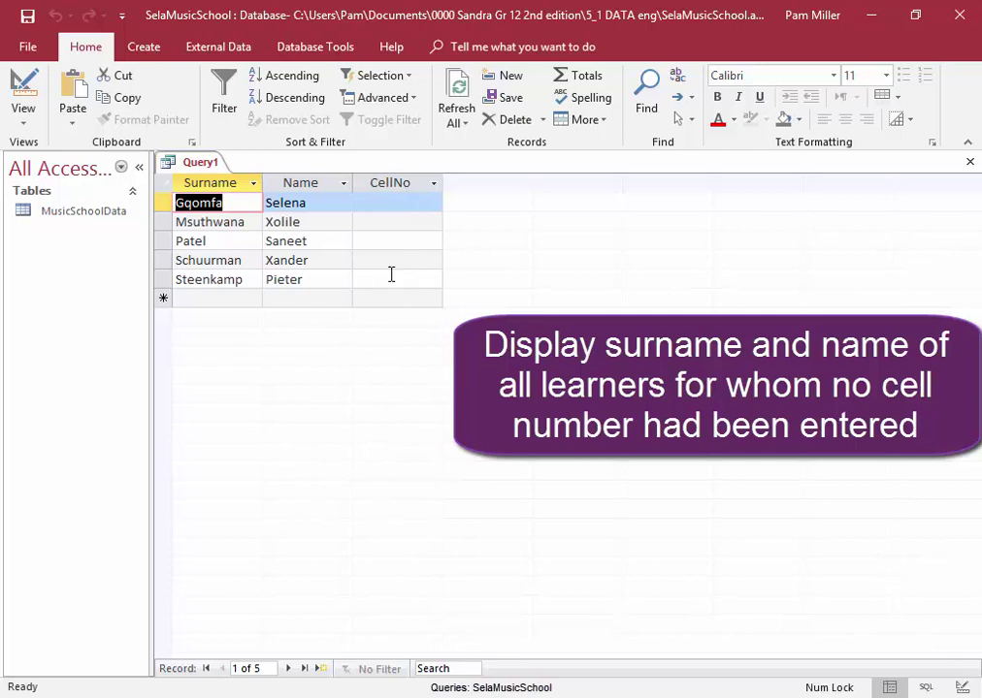
right_click(194, 162)
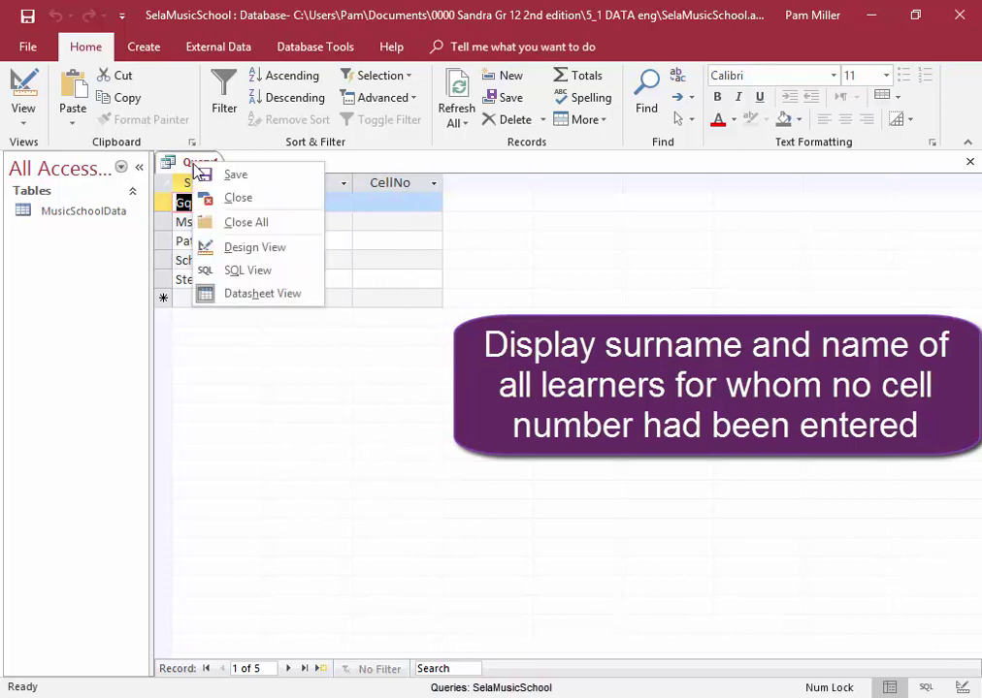
left_click(219, 247)
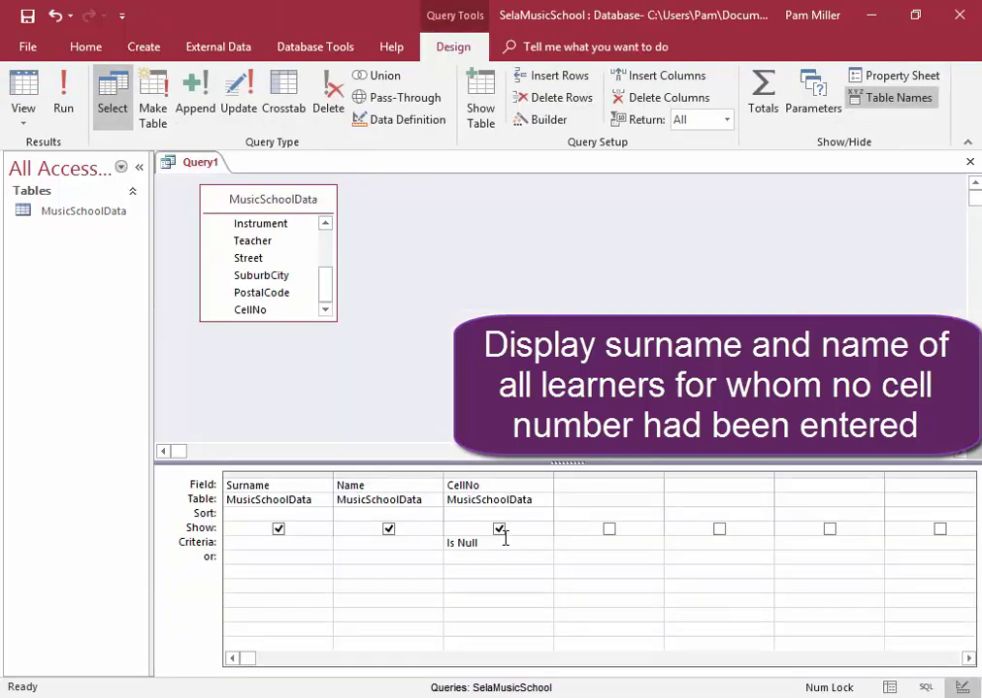
Save the query as 'No cell number entered' and close it.
right_click(206, 164)
left_click(220, 176)
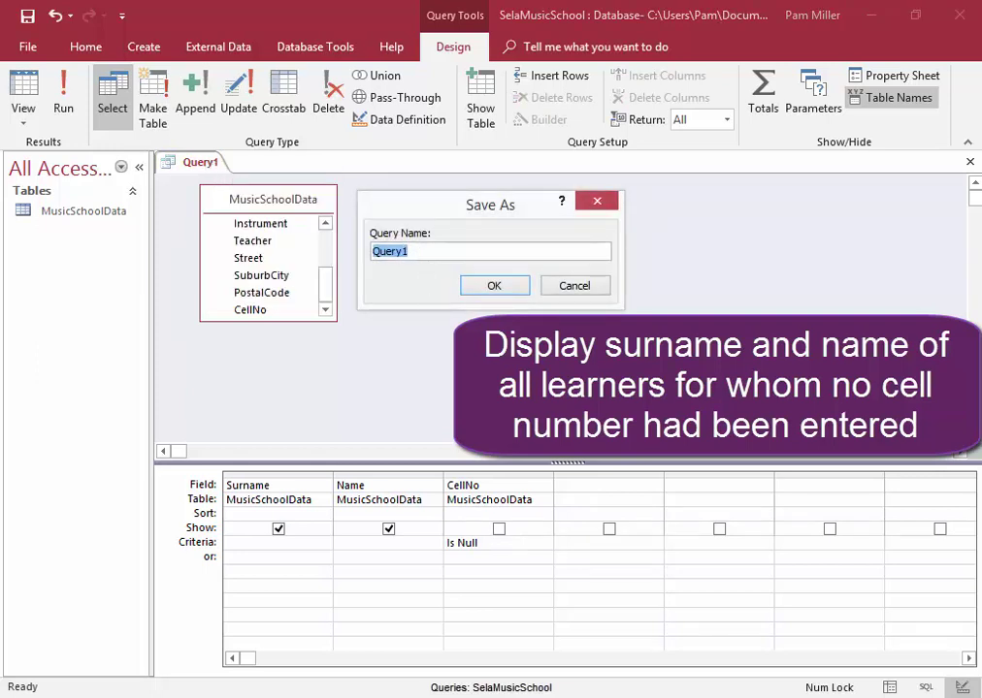
type("No cell number entered")
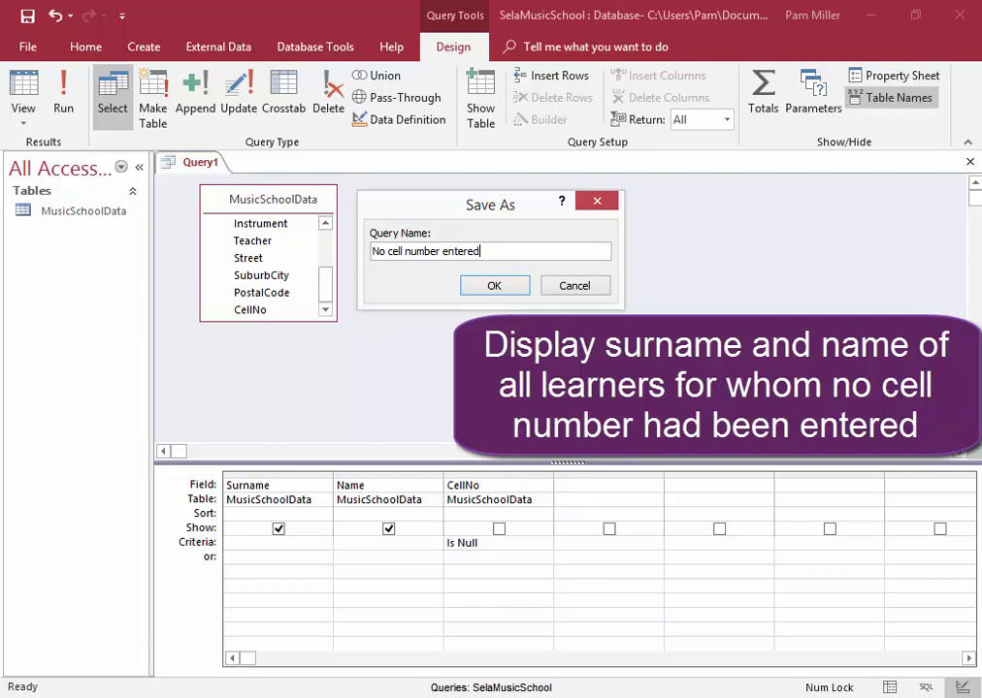
left_click(484, 290)
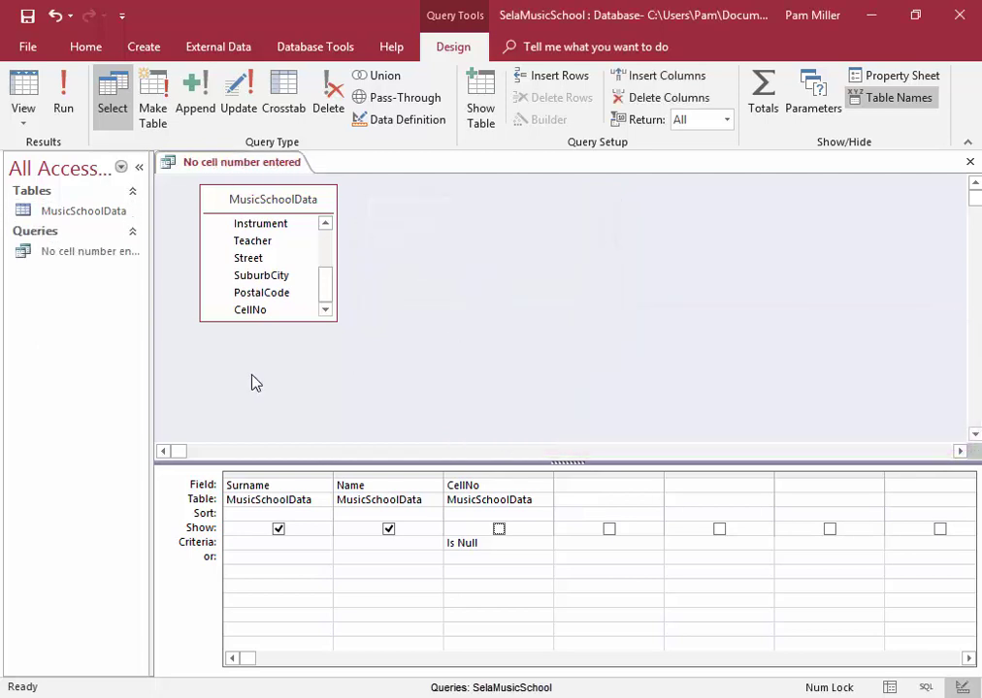
left_click(969, 162)
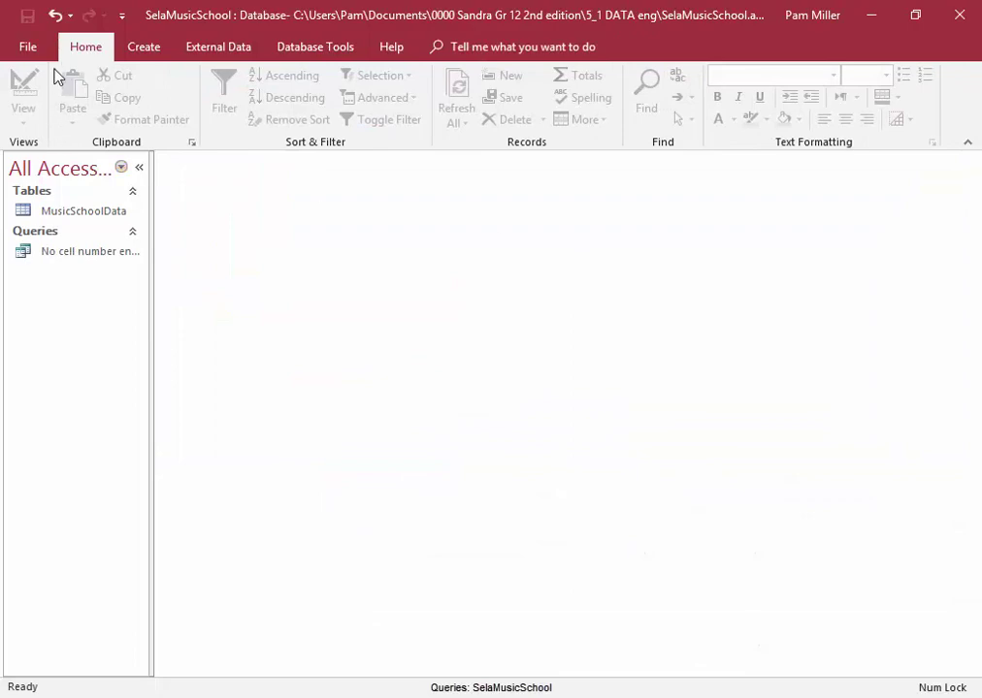
Start another design-view query on the MusicSchoolData table.
left_click(145, 49)
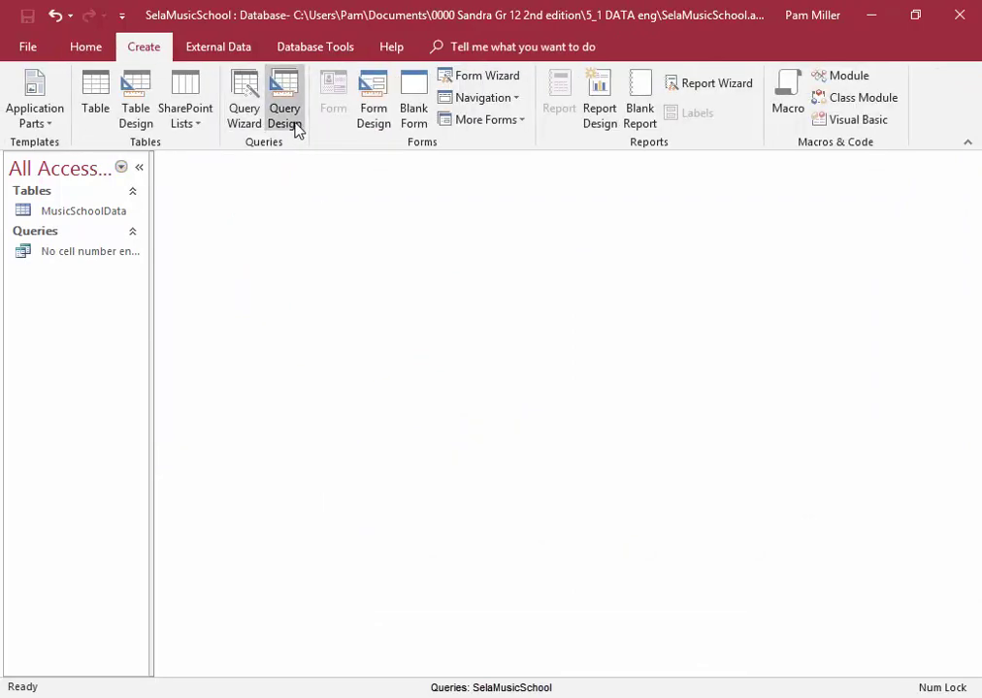
left_click(294, 124)
left_click(524, 673)
left_click(605, 674)
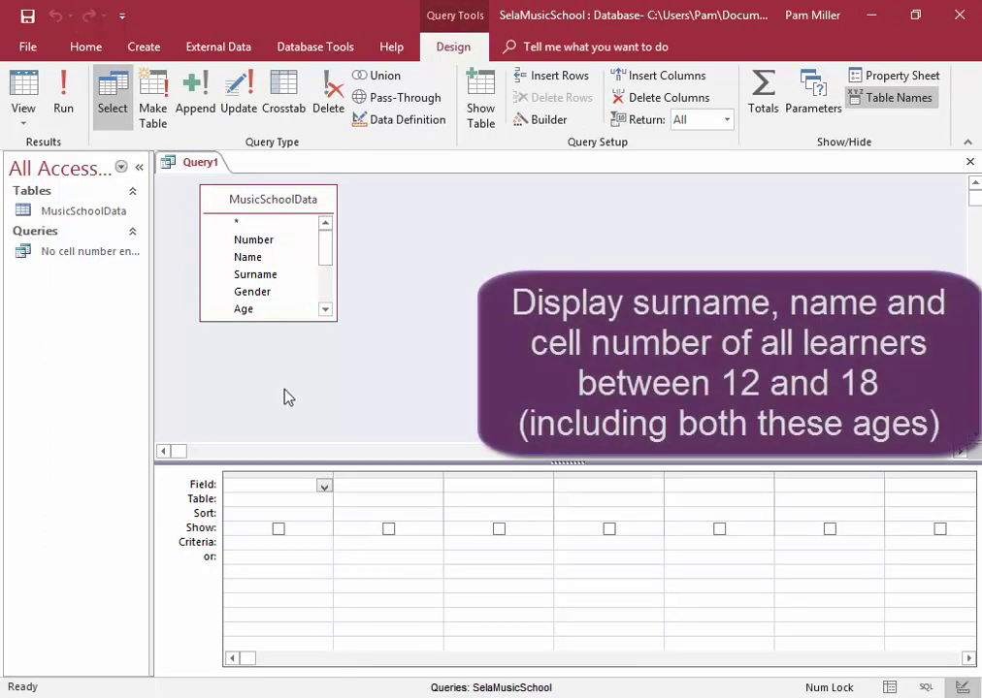
Add Surname, Name, CellNo and Age, and begin Age's criteria >=12 and <=18.
left_click(272, 278)
double_click(273, 277)
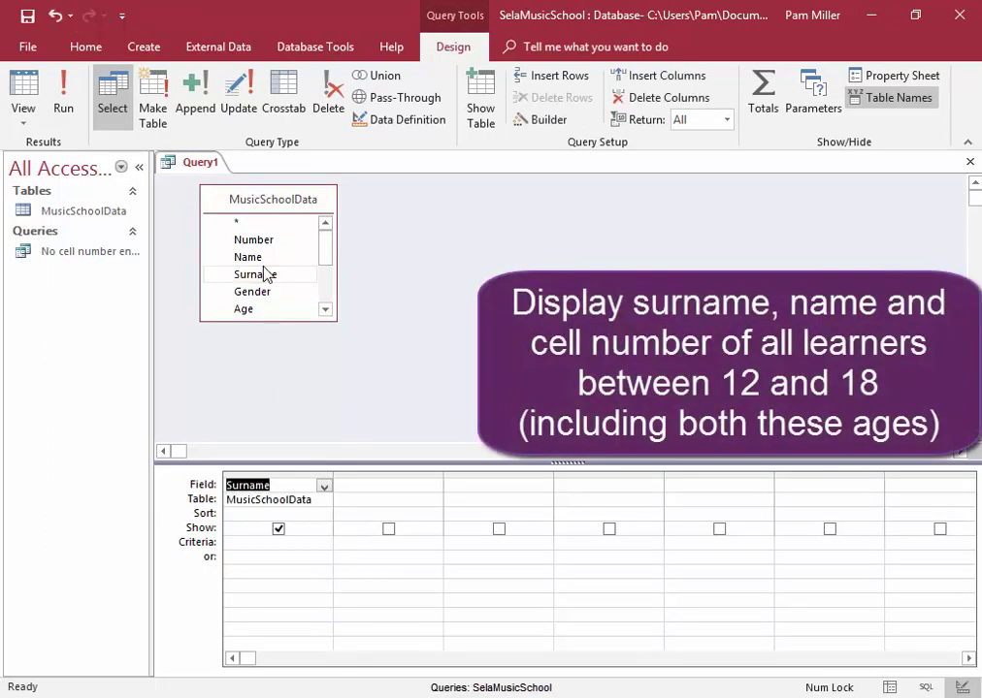
left_click(264, 260)
double_click(264, 260)
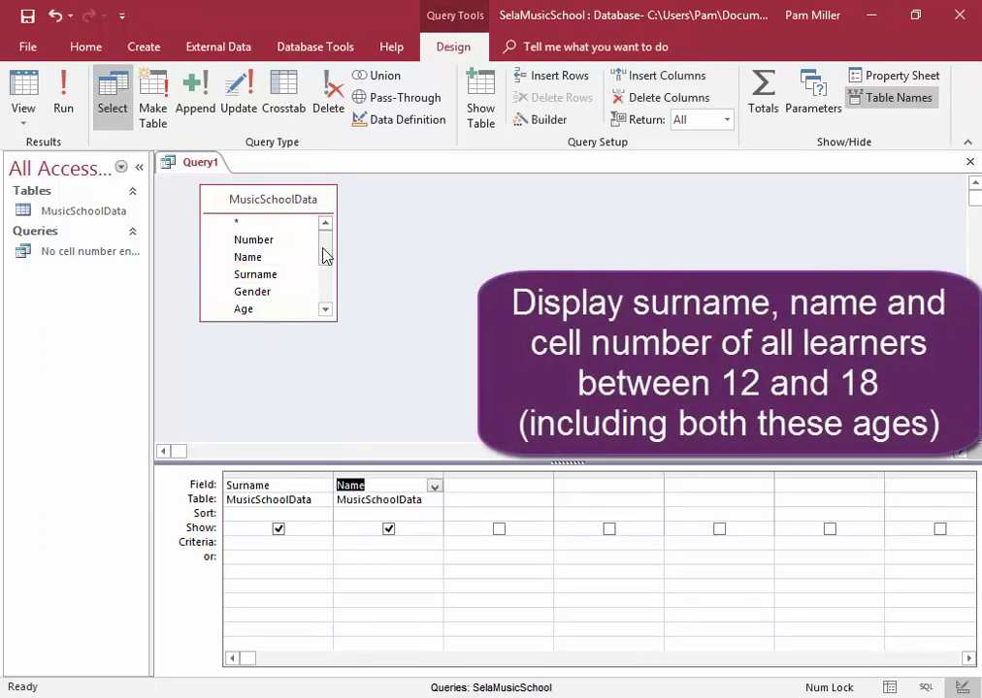
left_click_drag(322, 256, 320, 308)
double_click(280, 311)
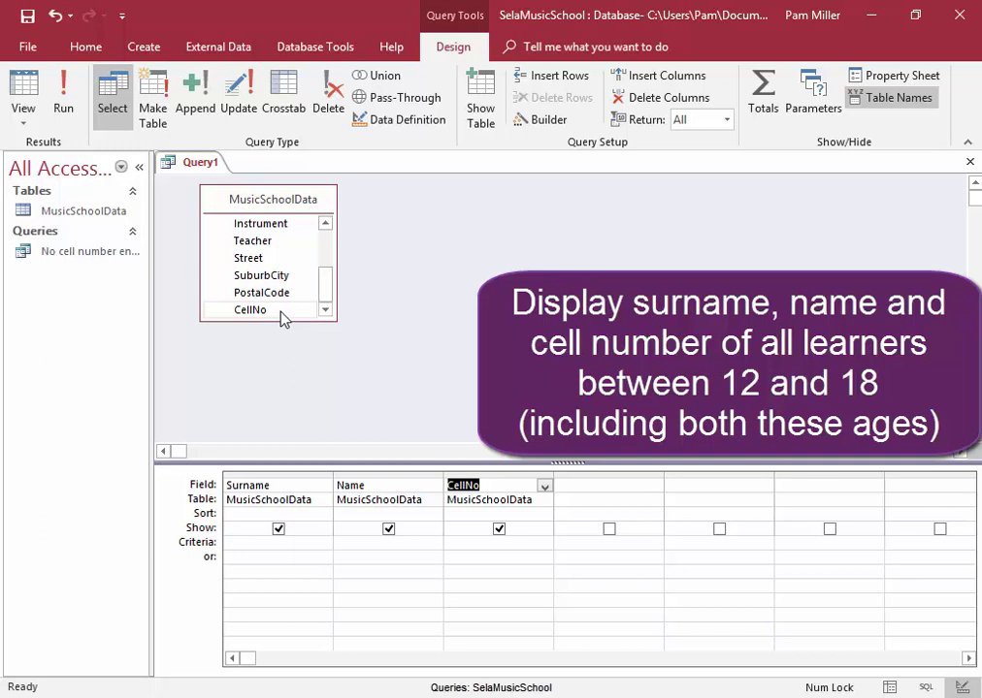
scroll(330, 279, "up", 2)
double_click(294, 272)
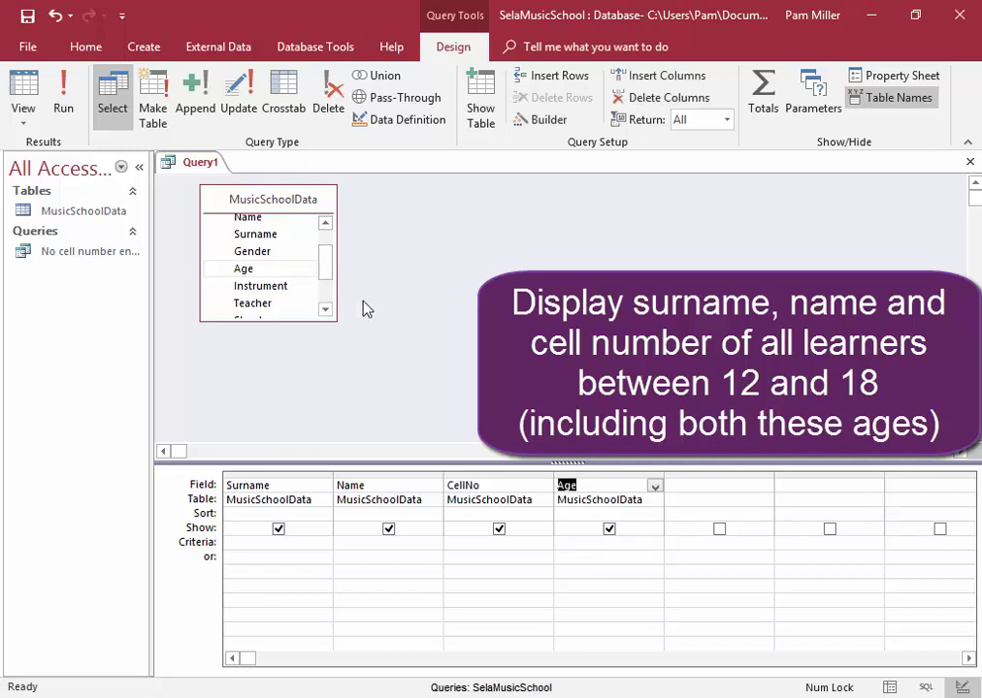
left_click(575, 544)
type(">")
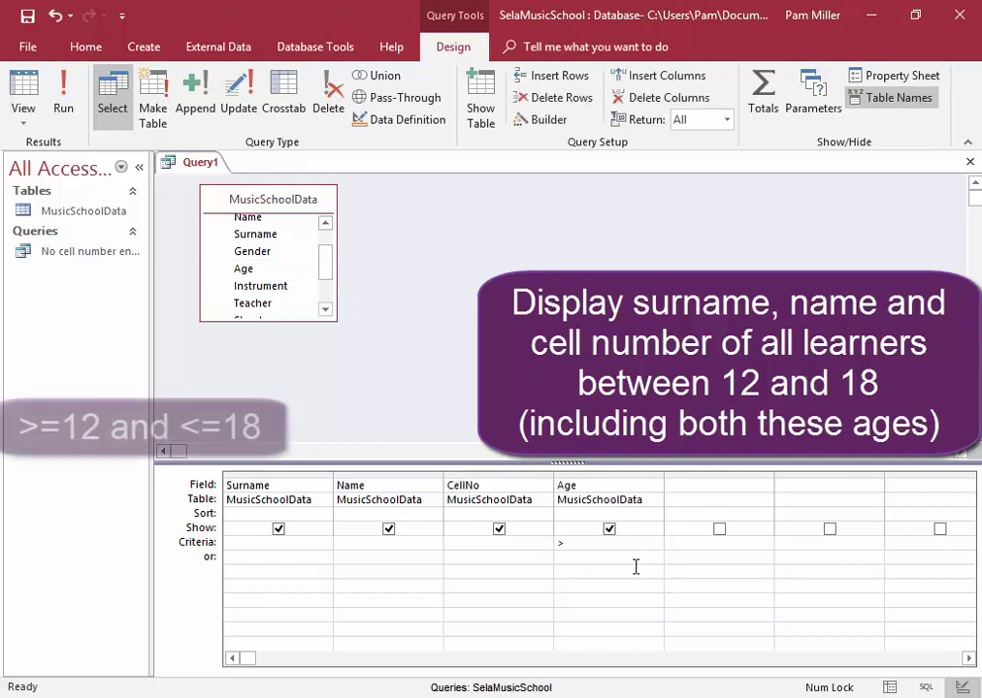
type("=12")
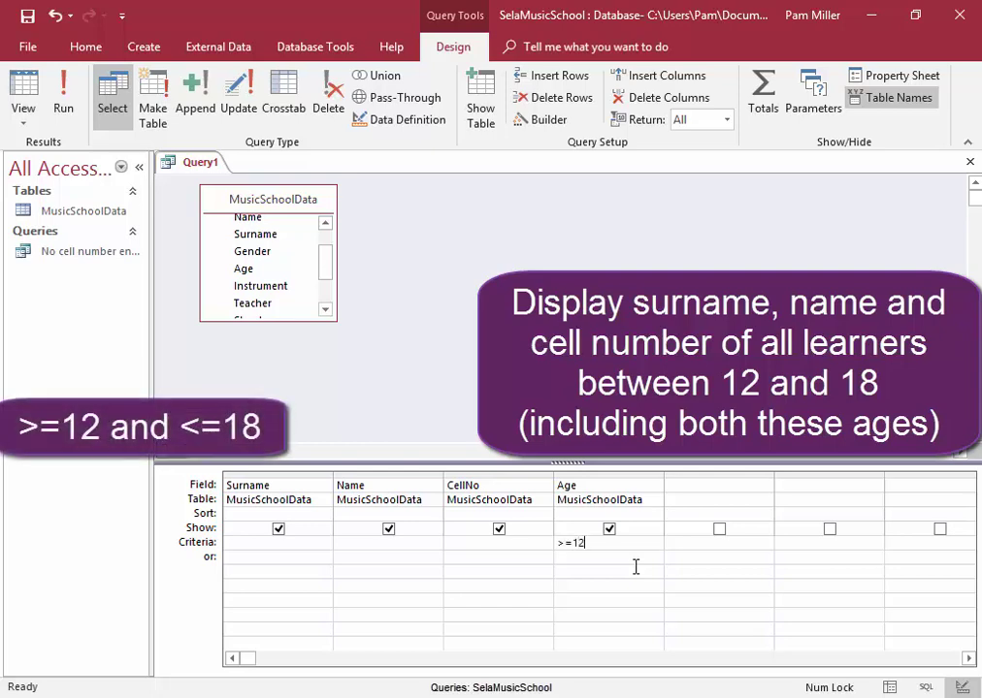
type(" and <=18")
Run the query to list learners aged 12 to 18, then hide the Age column in Design View.
left_click(72, 110)
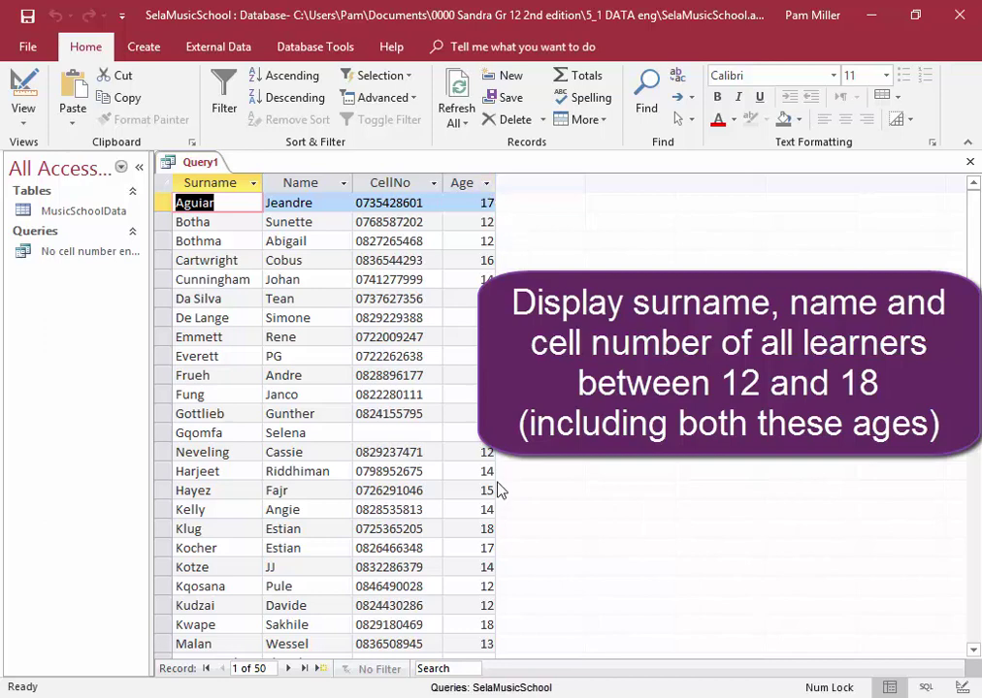
right_click(201, 163)
left_click(230, 247)
left_click(609, 529)
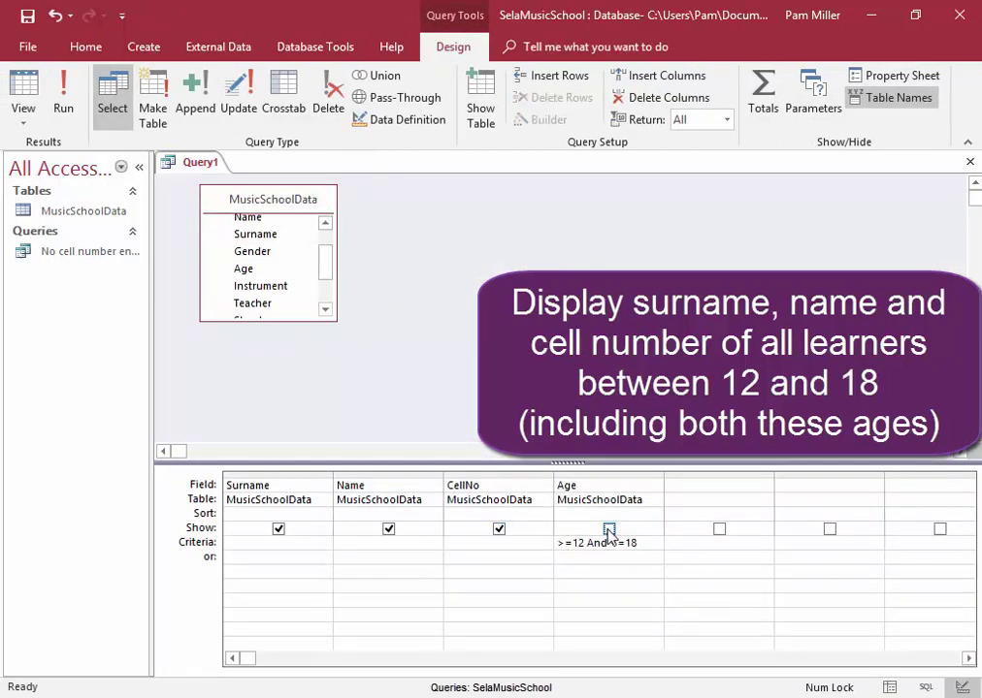
Save the query as 'Between 12 and 18'.
right_click(189, 166)
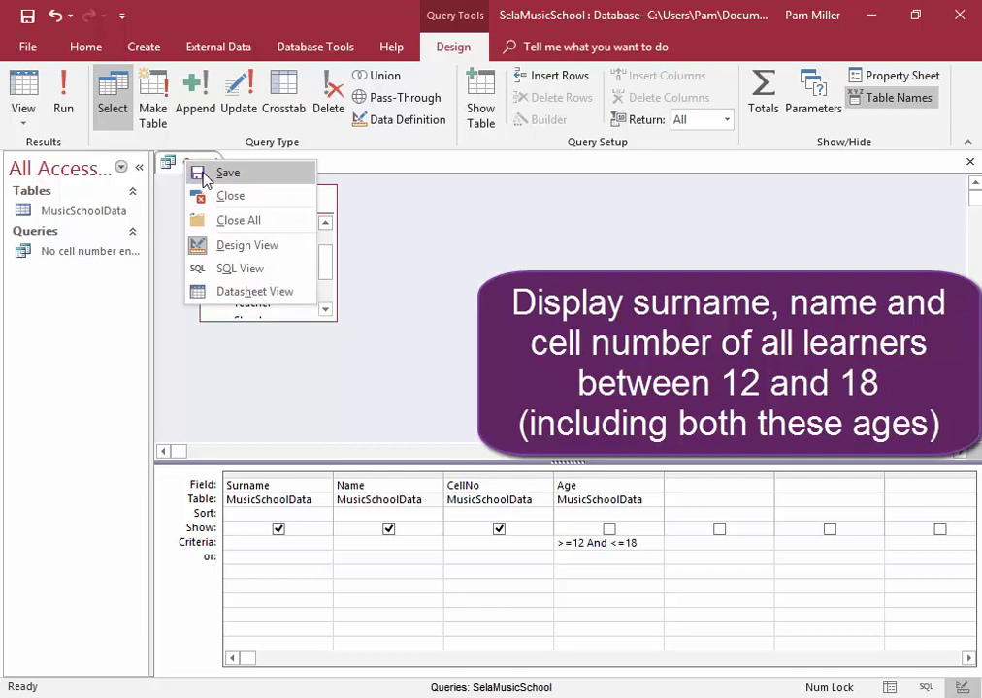
left_click(225, 173)
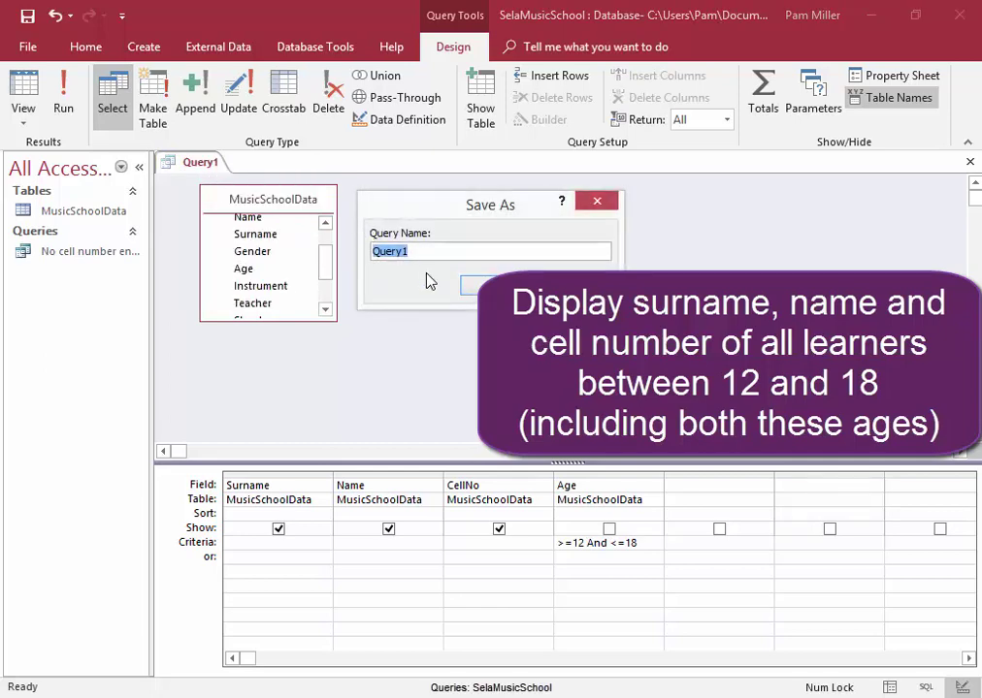
type("Between 12 and 18")
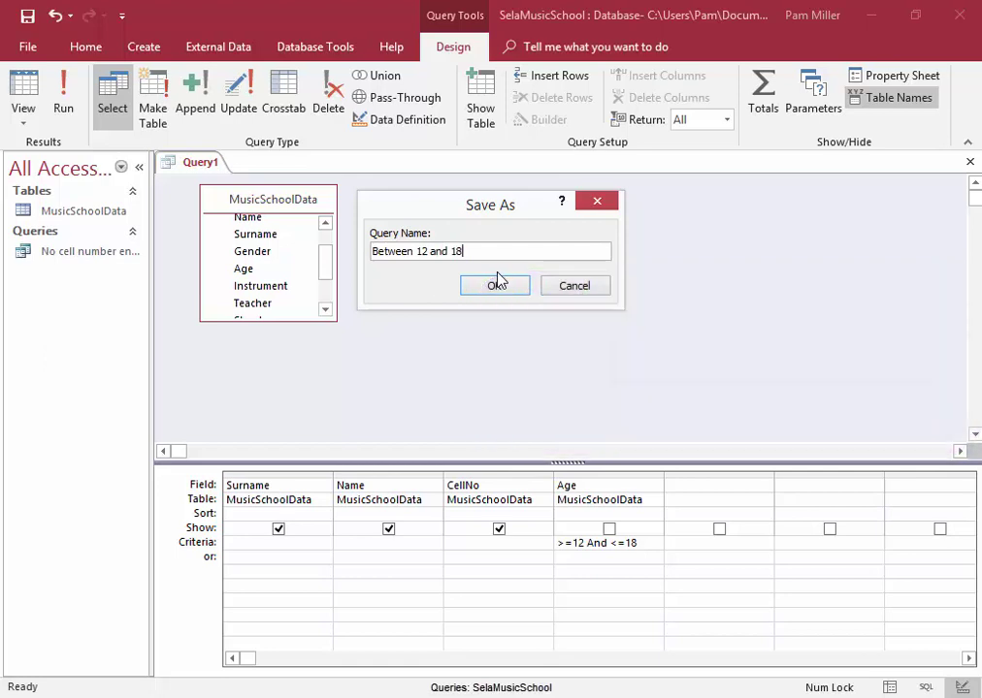
left_click(496, 287)
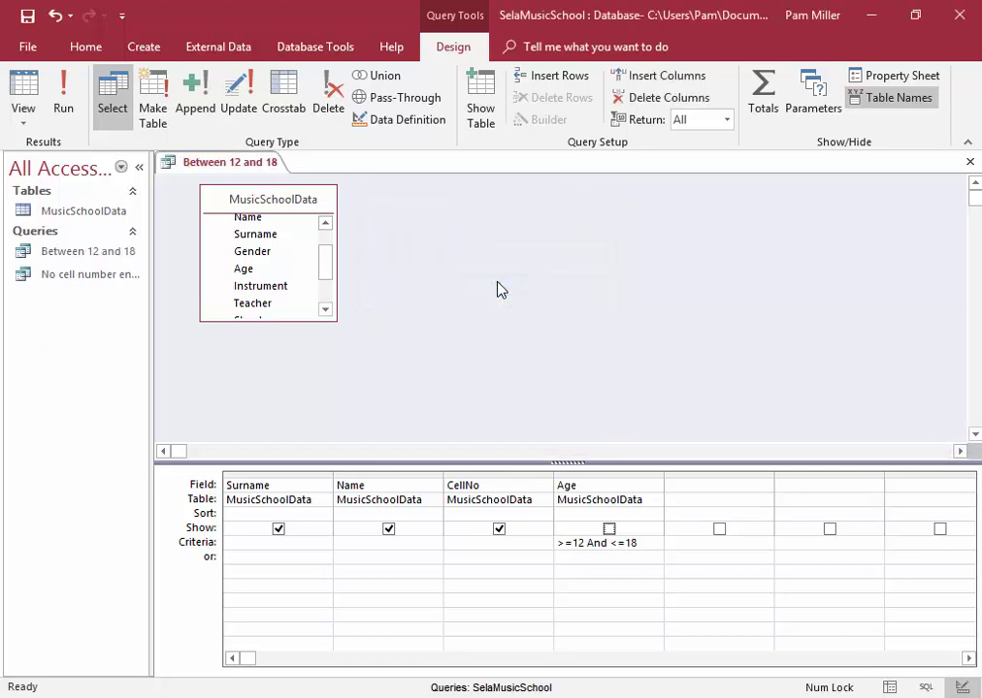
Close the 'Between 12 and 18' query and start a new design query on MusicSchoolData.
left_click(970, 162)
left_click(146, 47)
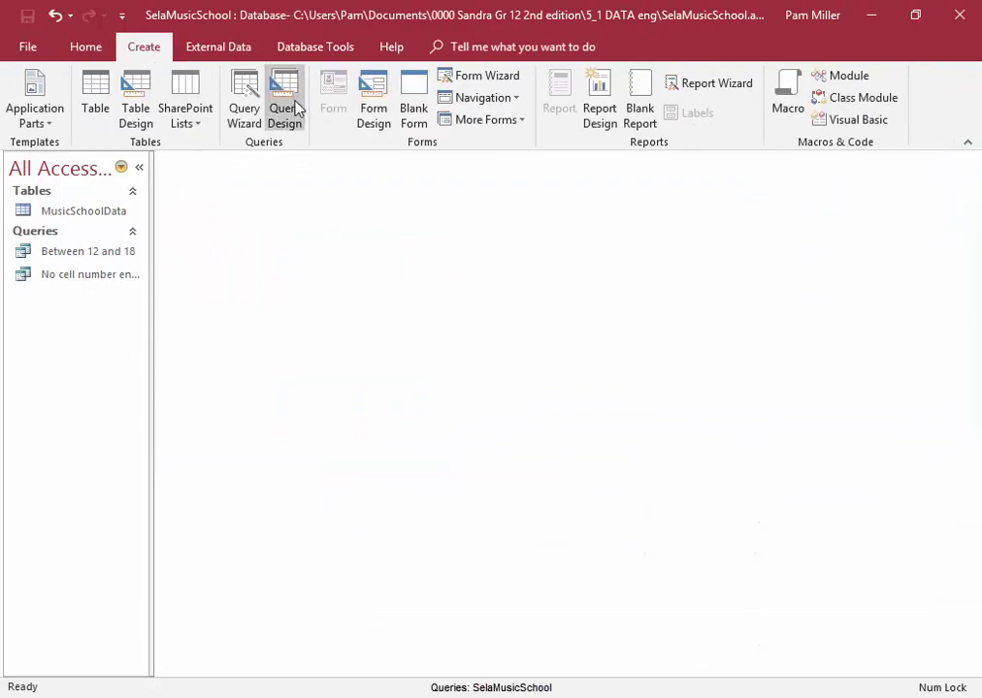
left_click(287, 109)
left_click(529, 672)
left_click(603, 676)
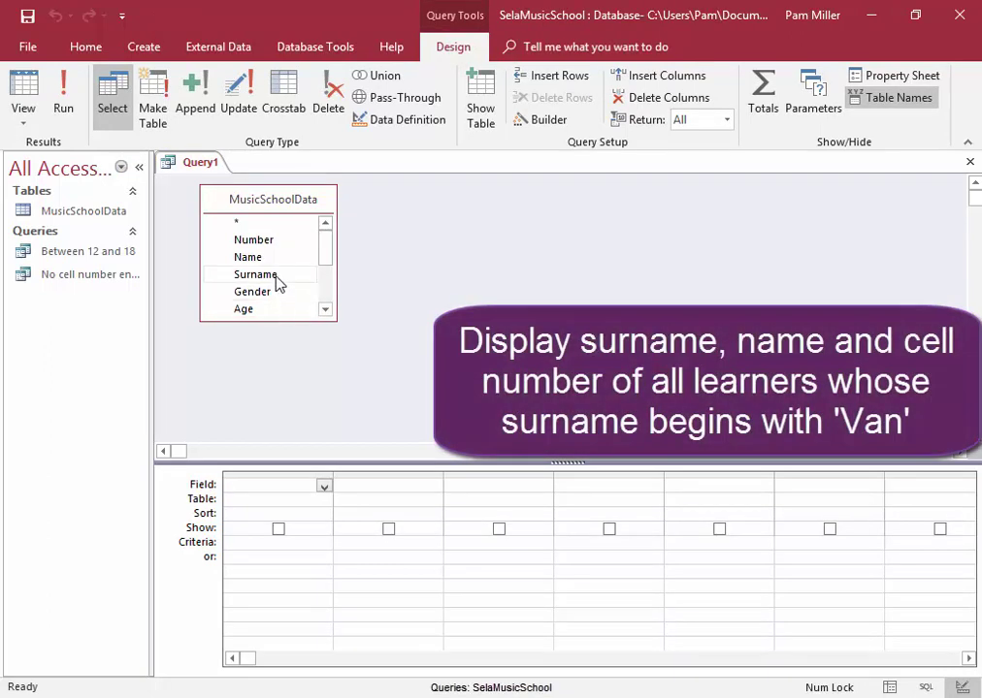
Add Surname, Name and CellNo, and set Surname's criteria to Van*.
double_click(255, 276)
double_click(276, 259)
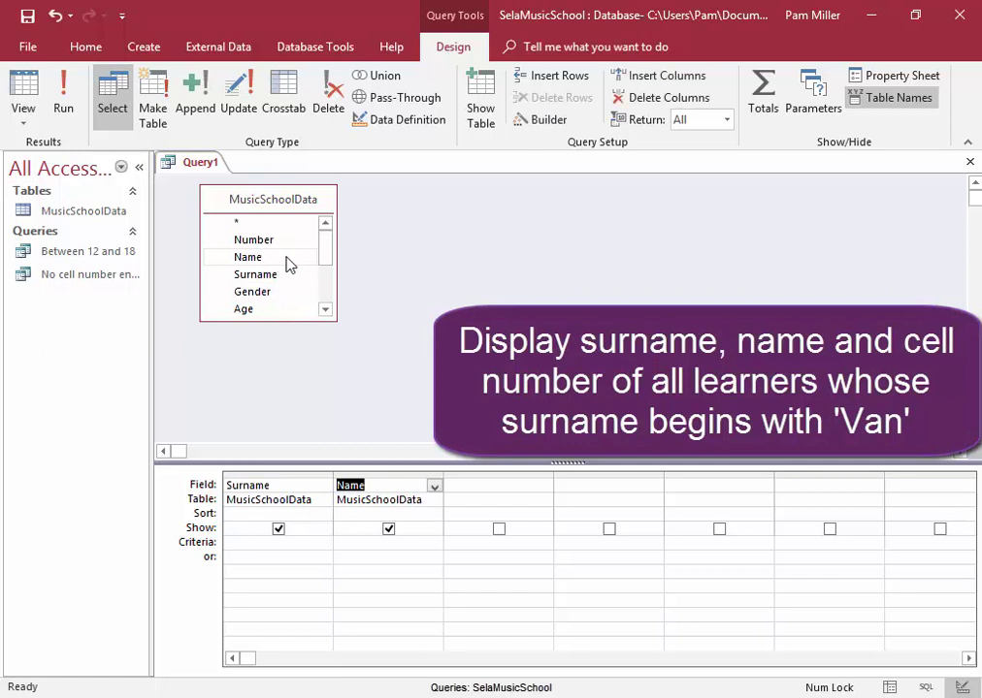
left_click_drag(325, 256, 322, 300)
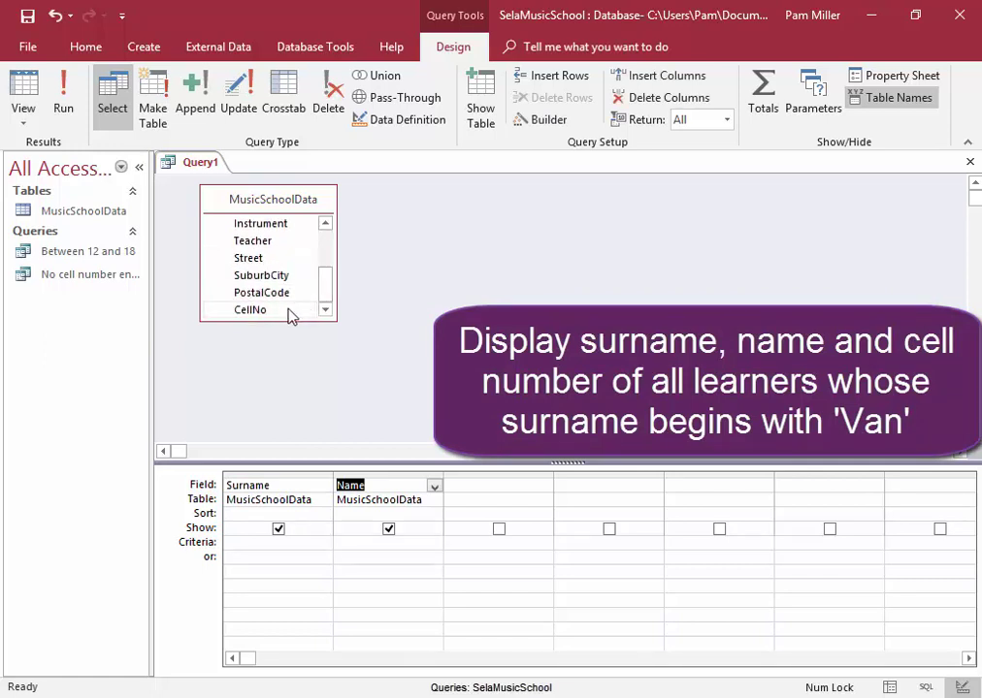
double_click(291, 312)
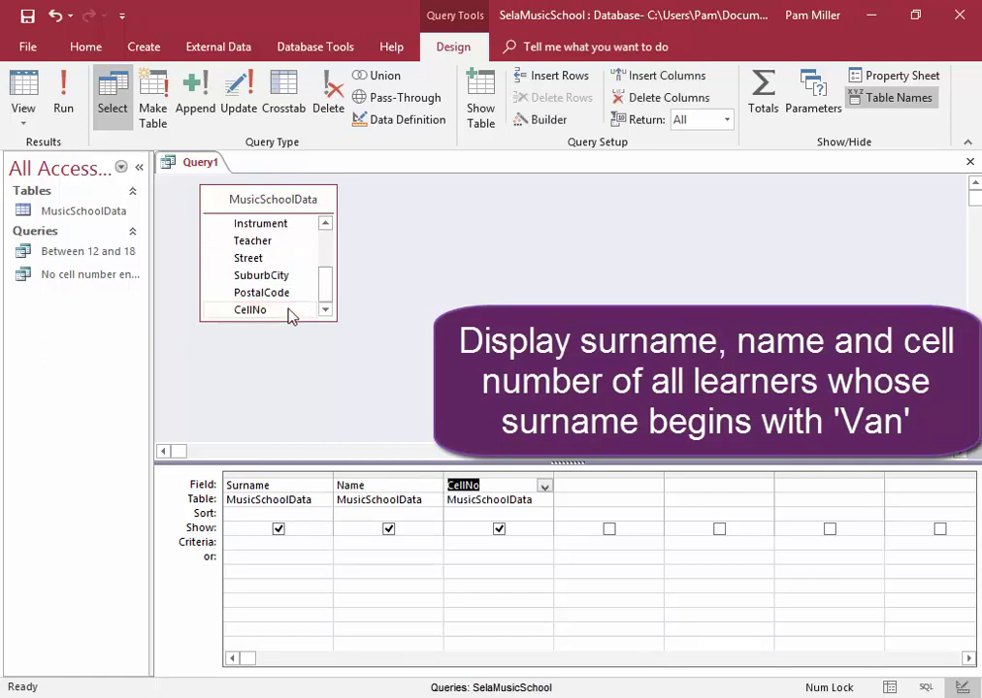
left_click(307, 542)
type("Van*")
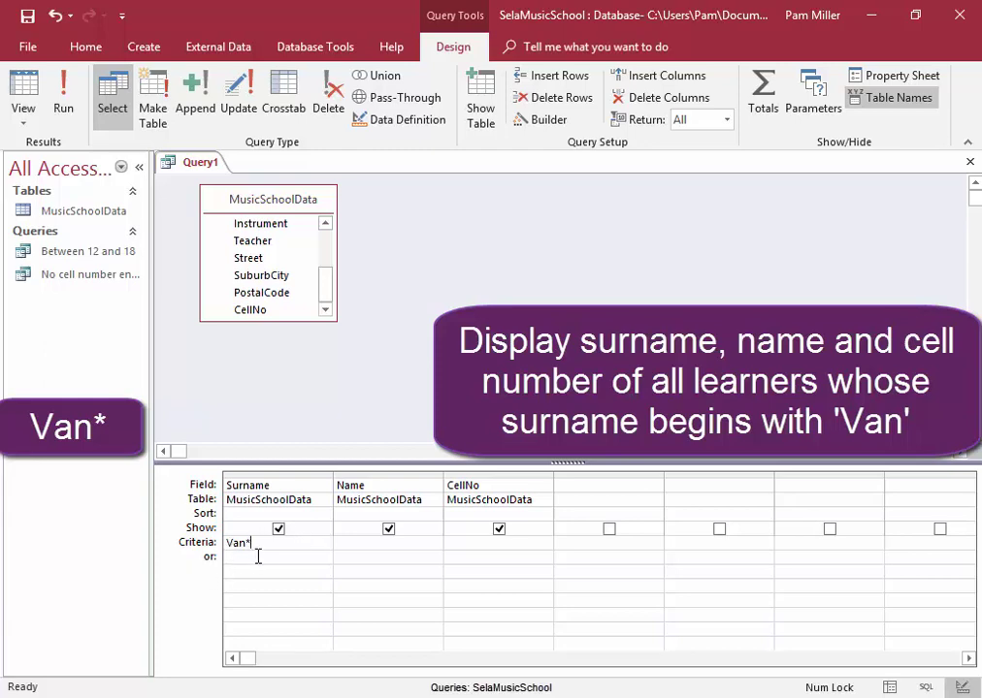
Run the query to show the four Van surnames, save it as 'Begins with Van' and close it.
left_click(64, 114)
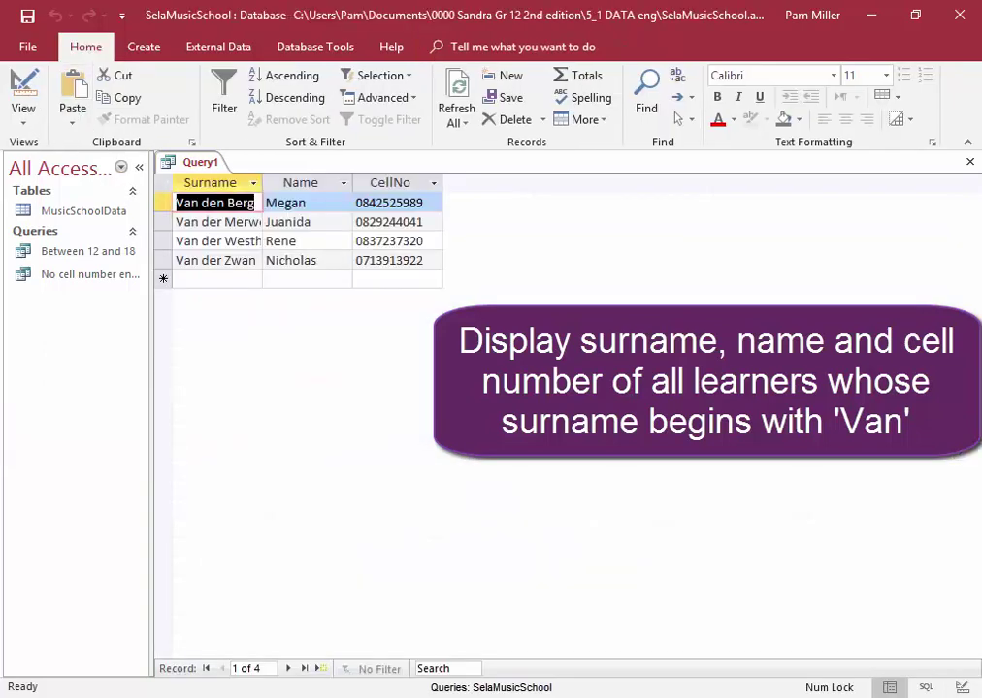
right_click(201, 167)
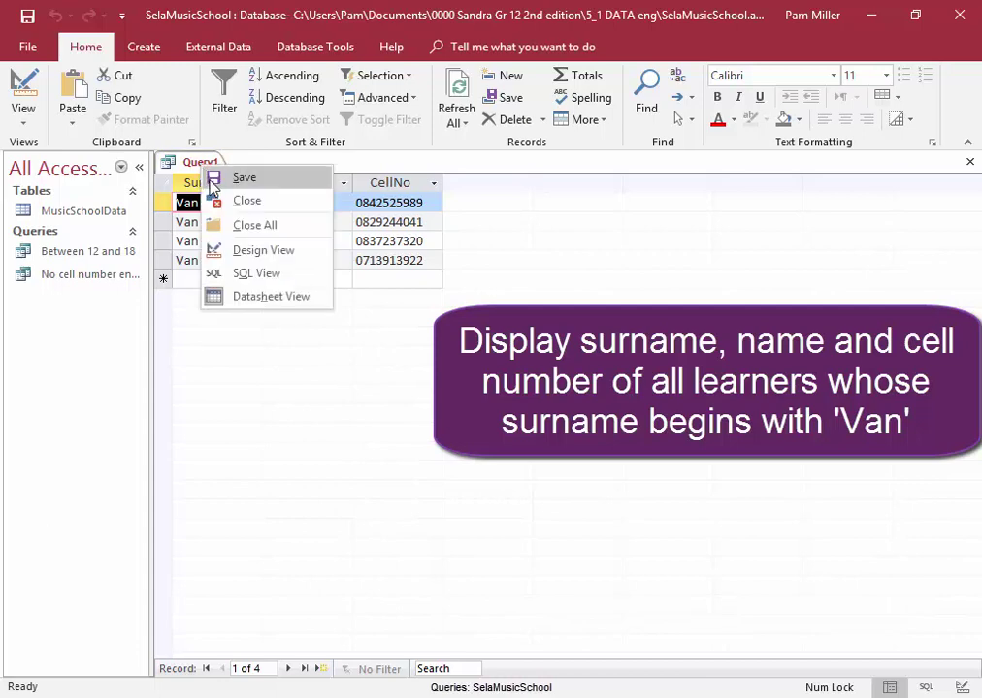
left_click(212, 176)
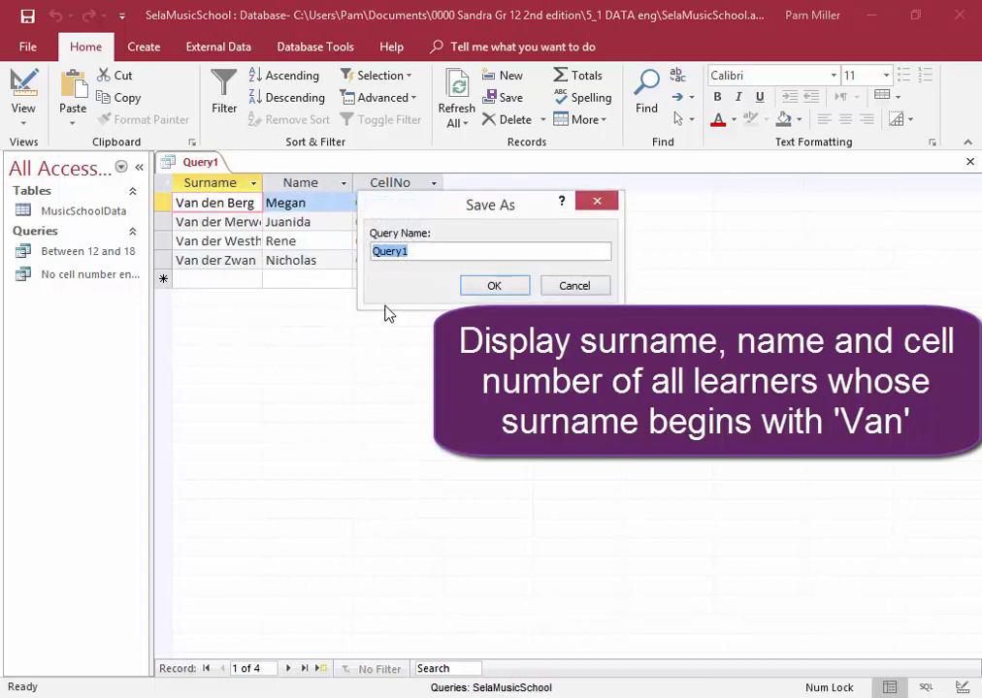
type("Begins with V")
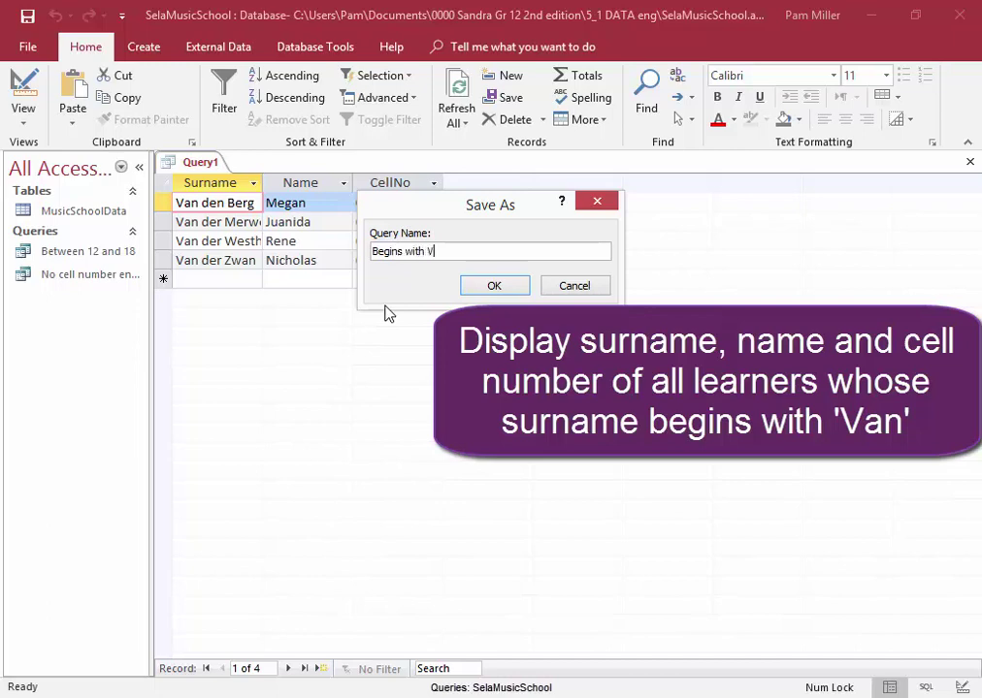
type("an")
left_click(492, 286)
left_click(968, 166)
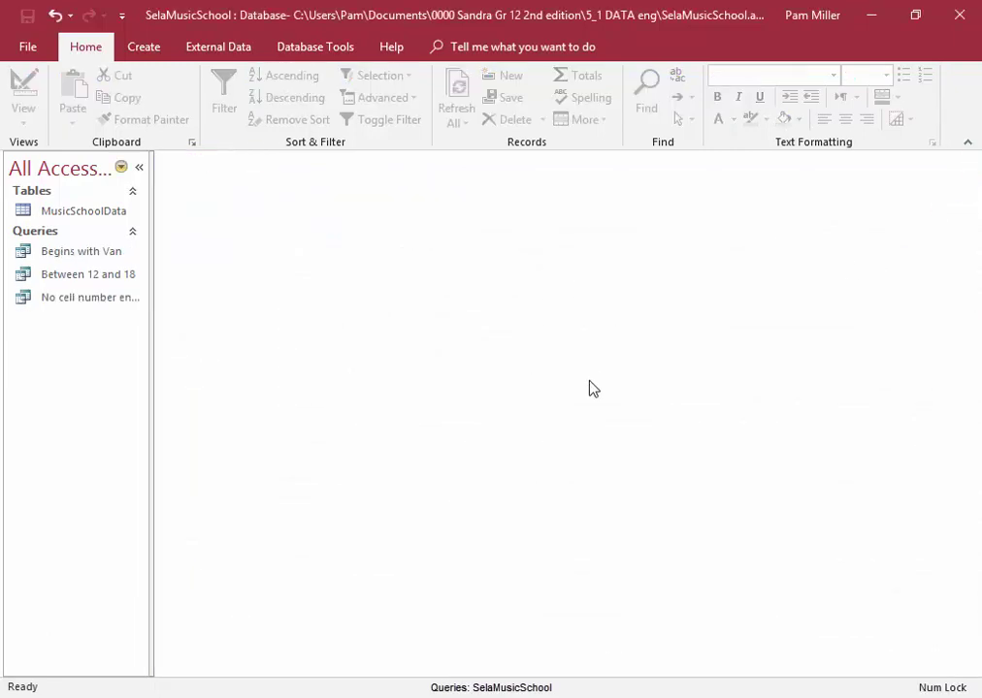